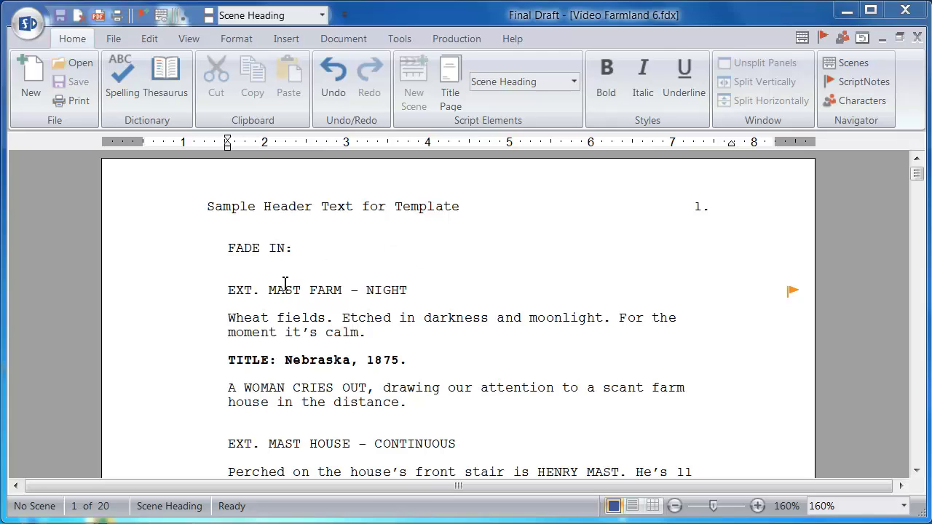
# Scroll through the opening page of Video Farmland 6.fdx from the EXT. MAST FARM – NIGHT scene
pyautogui.click(217, 292)
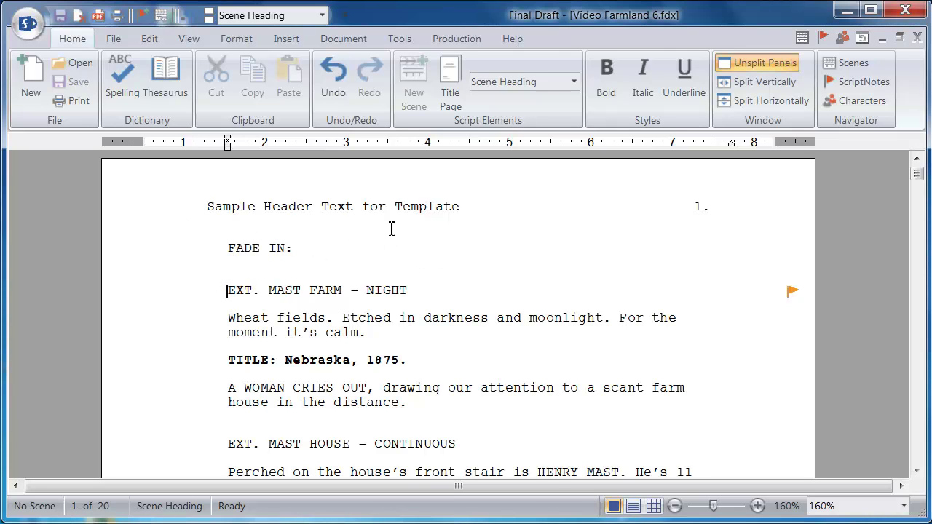
pyautogui.scroll(-10, 531, 309)
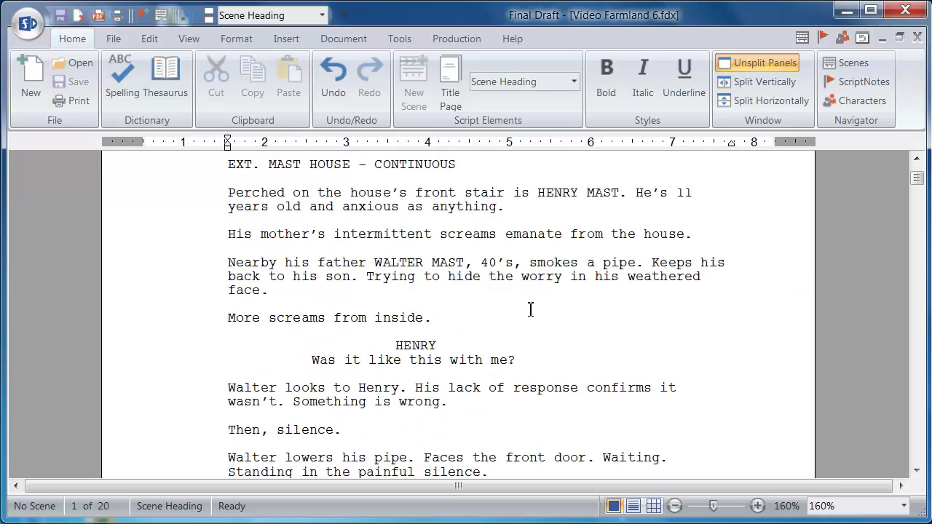
pyautogui.scroll(10, 530, 308)
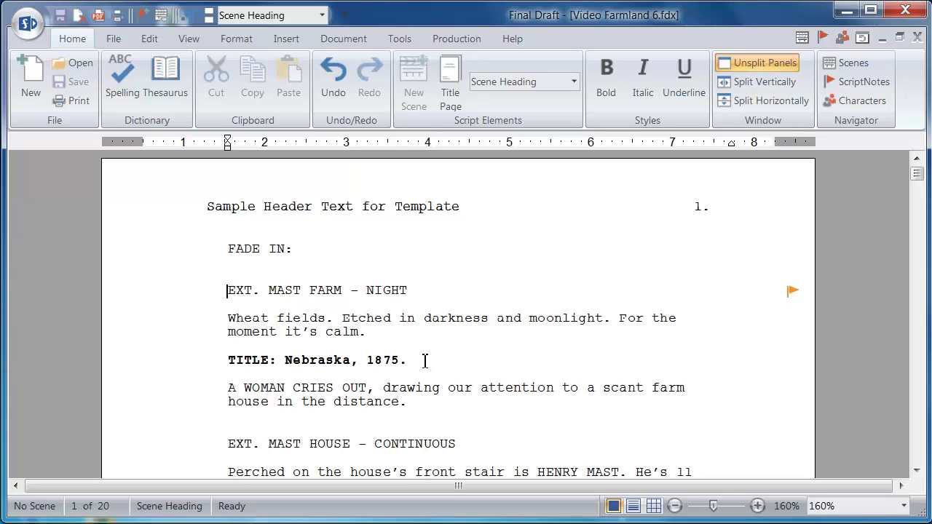
pyautogui.click(343, 39)
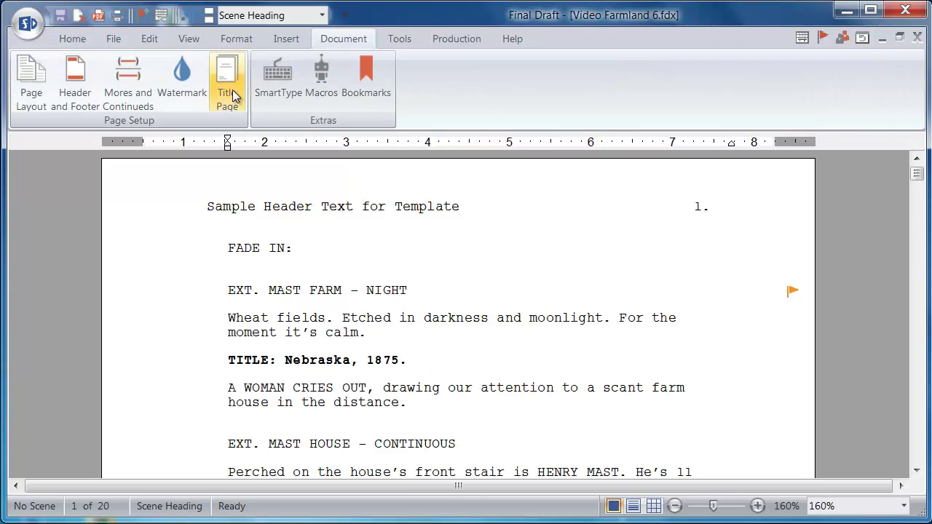
pyautogui.click(229, 89)
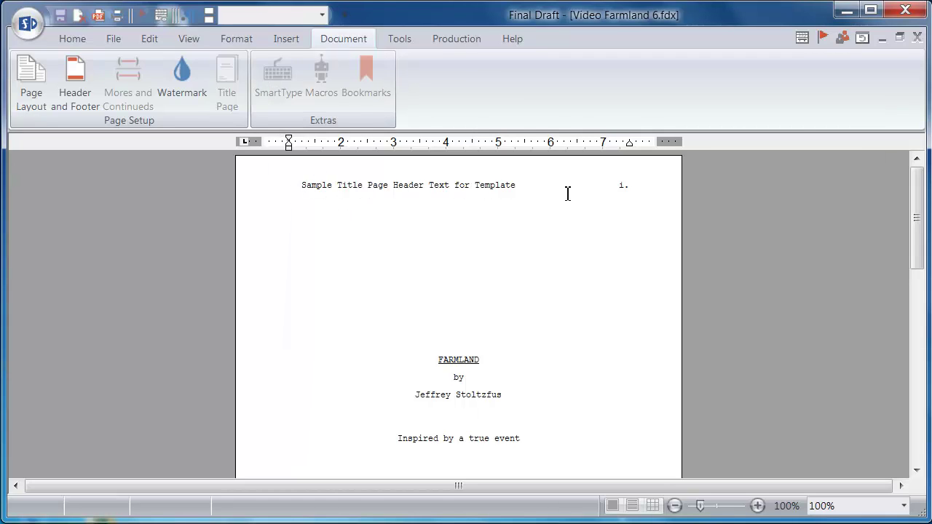
pyautogui.click(916, 37)
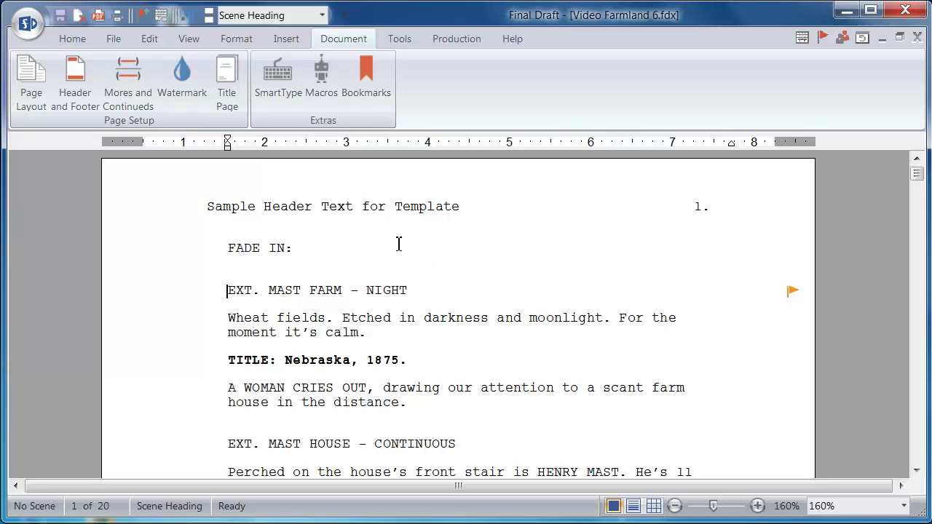
# Export the script to the Desktop as 'Video Farmland.fdxt', file type Final Draft Template (*.fdxt)
pyautogui.click(112, 40)
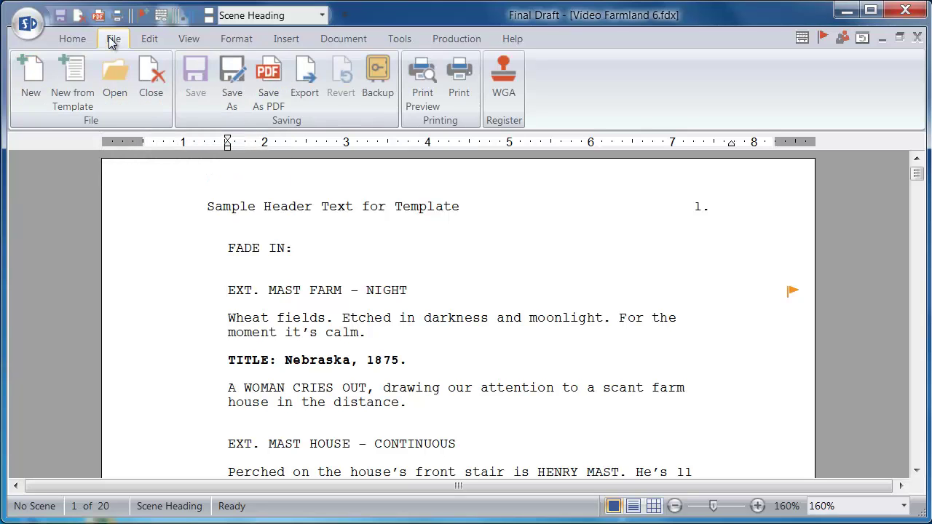
pyautogui.click(304, 86)
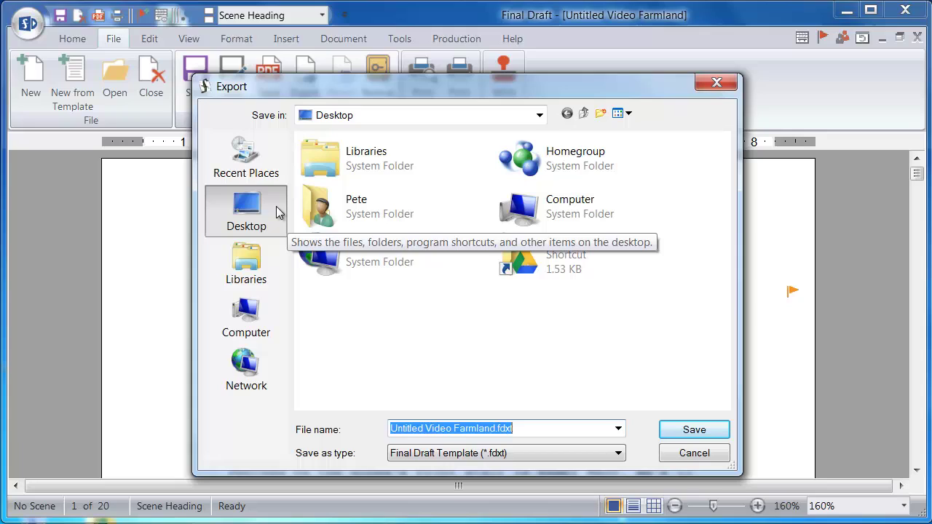
pyautogui.moveTo(427, 429); pyautogui.dragTo(366, 430)
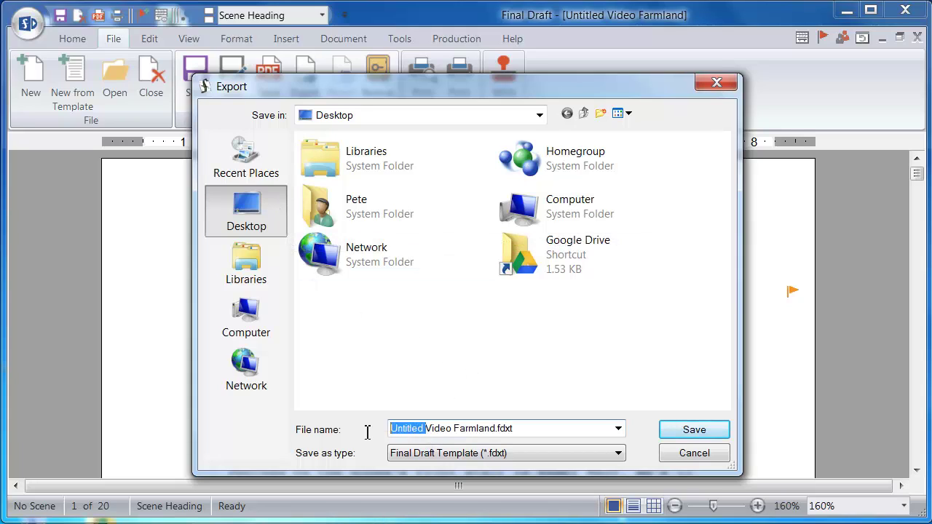
pyautogui.press('Delete')
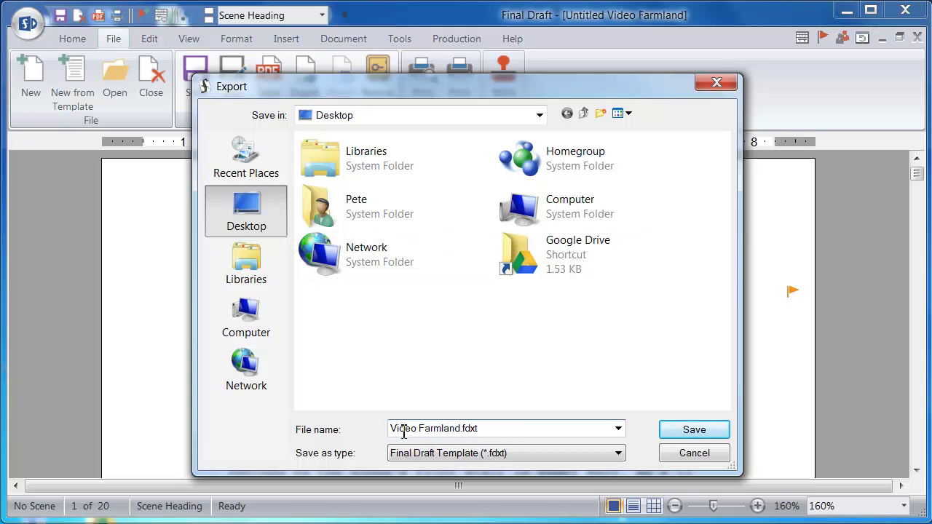
pyautogui.click(509, 454)
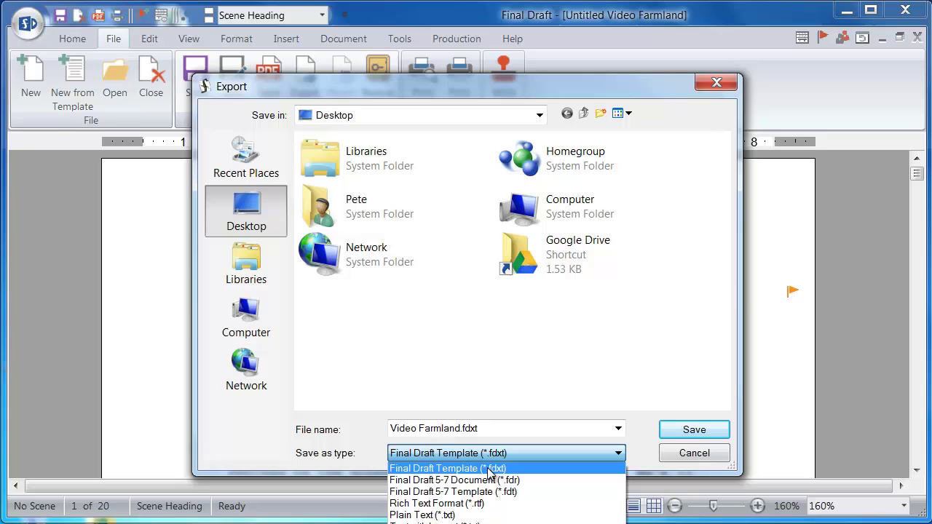
pyautogui.click(508, 466)
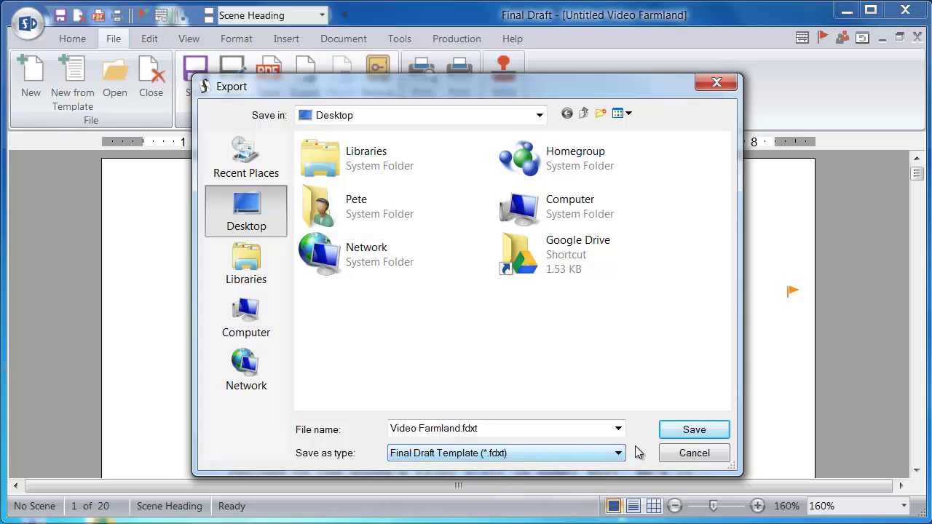
pyautogui.click(677, 432)
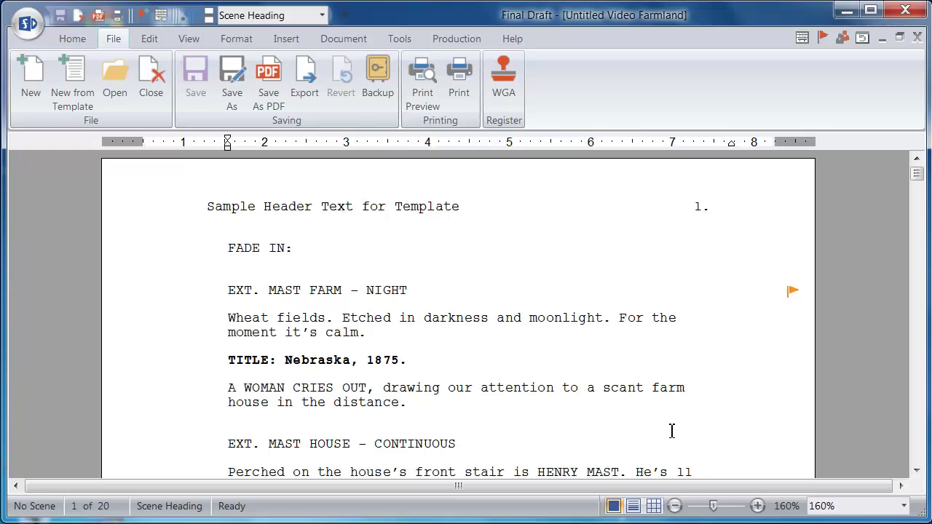
# Minimize Final Draft, copy Video Farmland.fdxt from the desktop and bring up a file browser
pyautogui.click(846, 10)
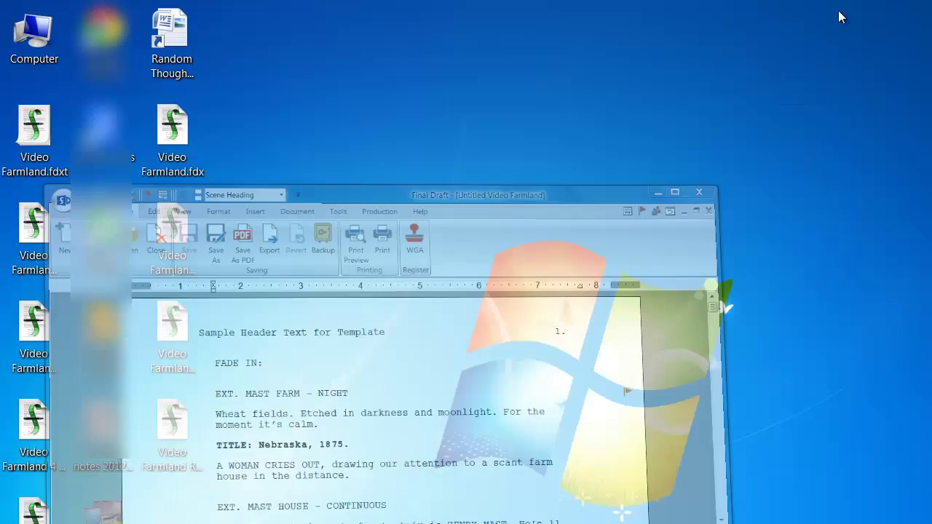
pyautogui.click(178, 131)
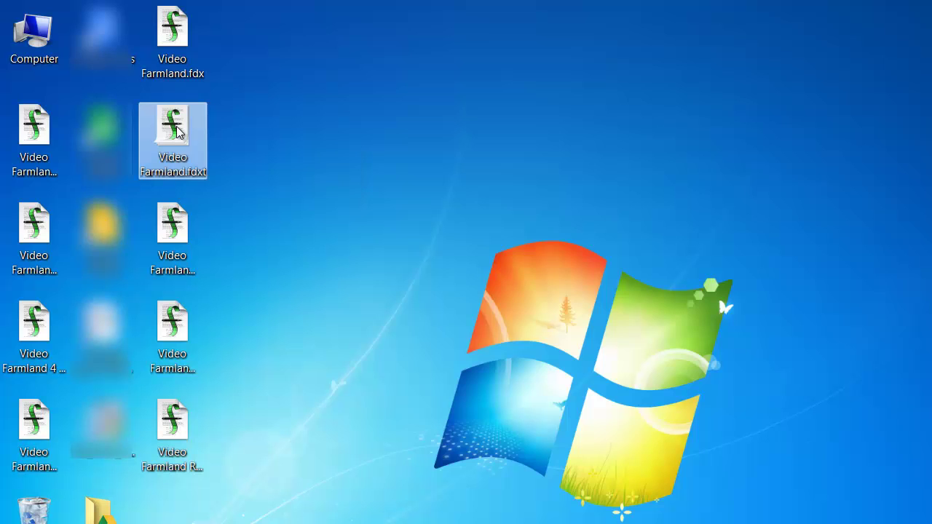
pyautogui.rightClick(178, 132)
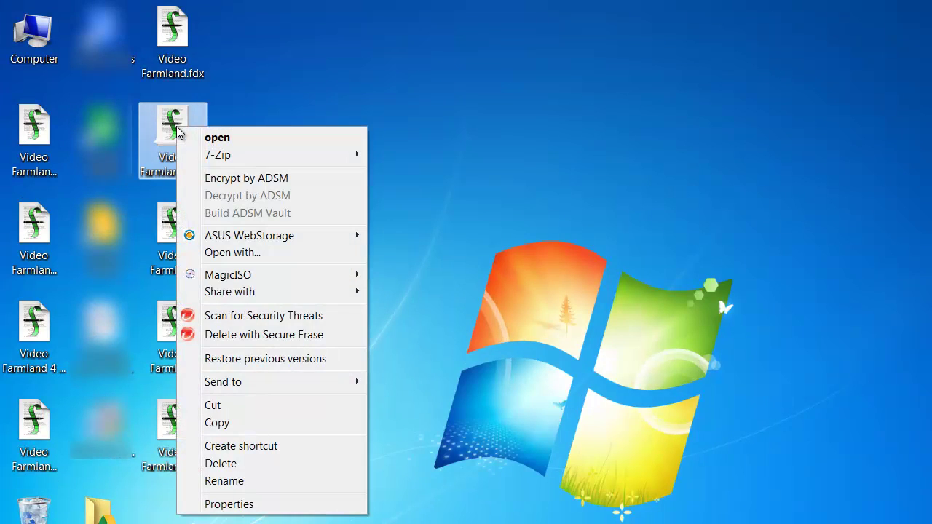
pyautogui.click(238, 425)
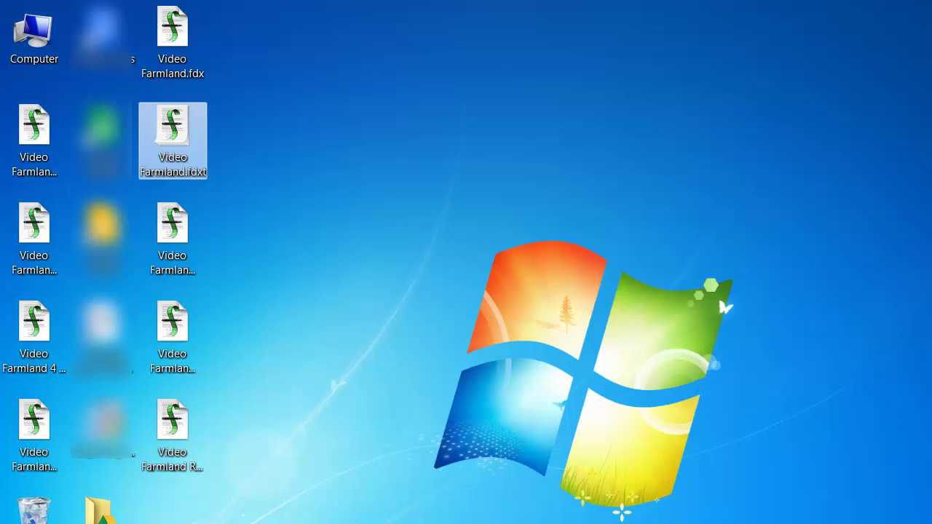
pyautogui.hotkey('alt', 'Tab')
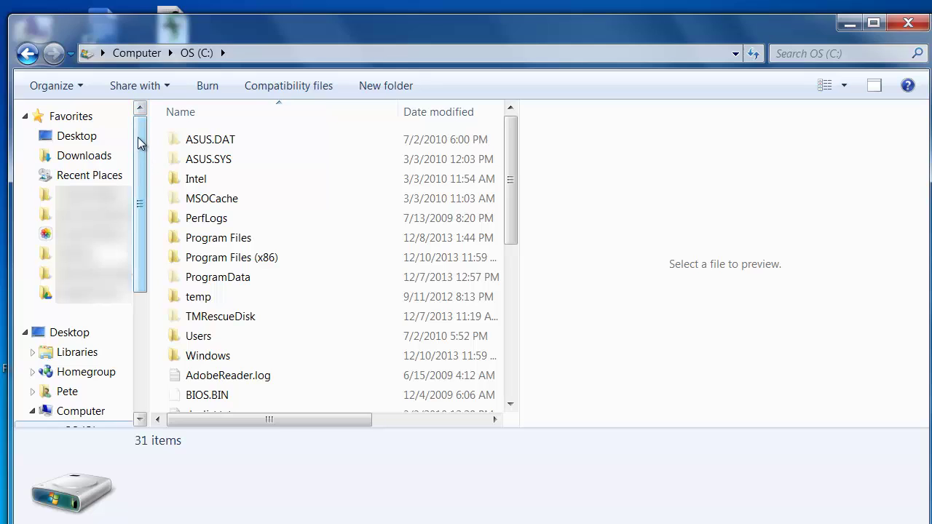
# Navigate to C:\Program Files (x86)\Final Draft 9\Templates\Scripts in Explorer
pyautogui.moveTo(140, 138); pyautogui.dragTo(147, 228)
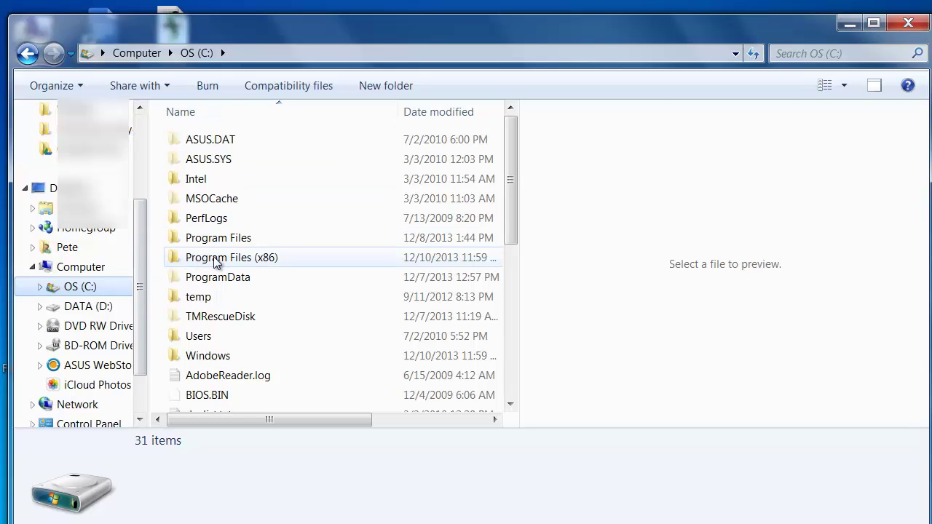
pyautogui.moveTo(202, 263)
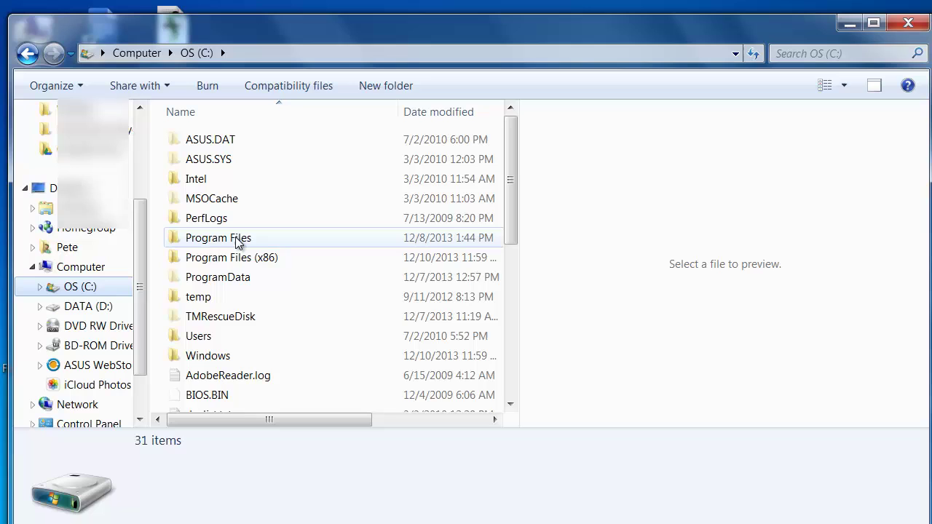
pyautogui.doubleClick(239, 259)
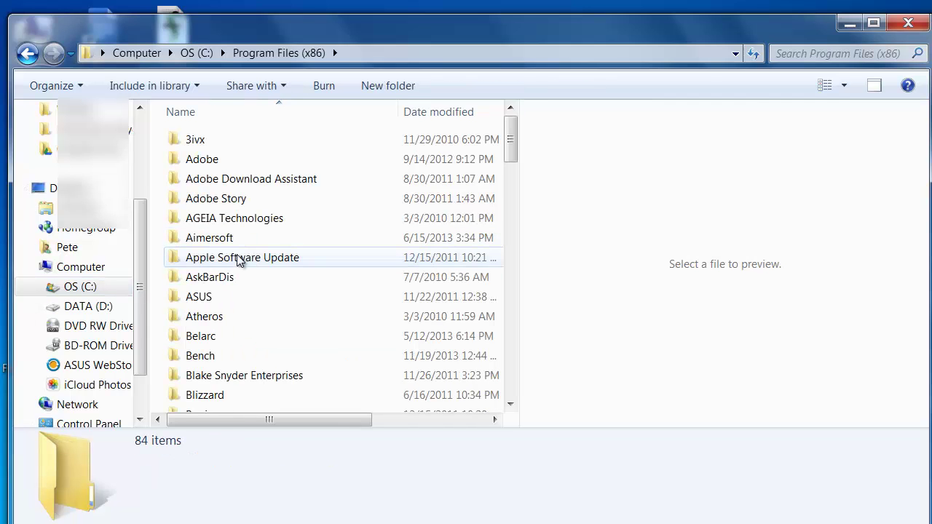
pyautogui.moveTo(509, 129); pyautogui.dragTo(512, 202)
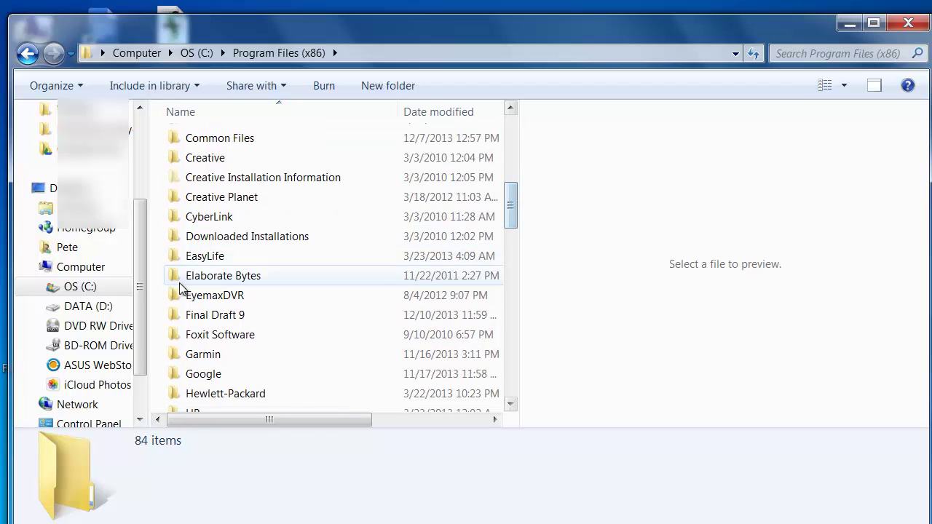
pyautogui.doubleClick(210, 314)
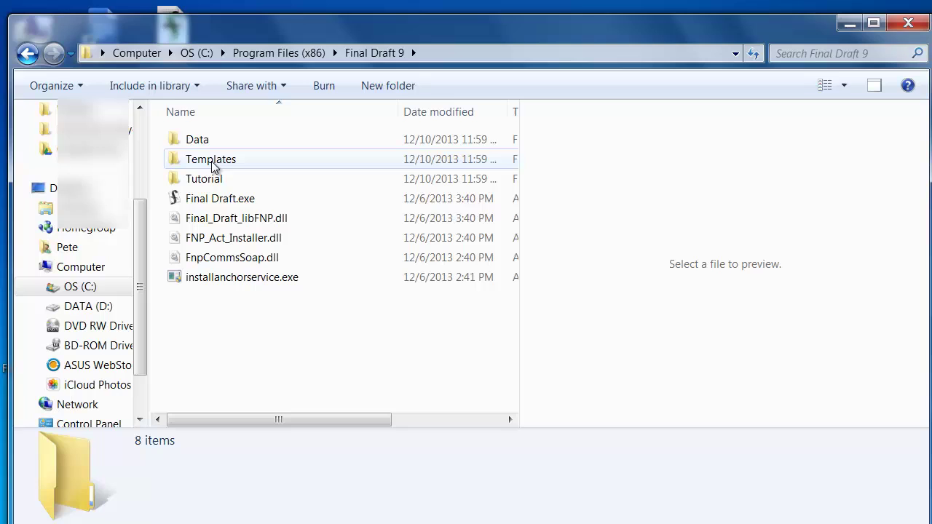
pyautogui.doubleClick(202, 160)
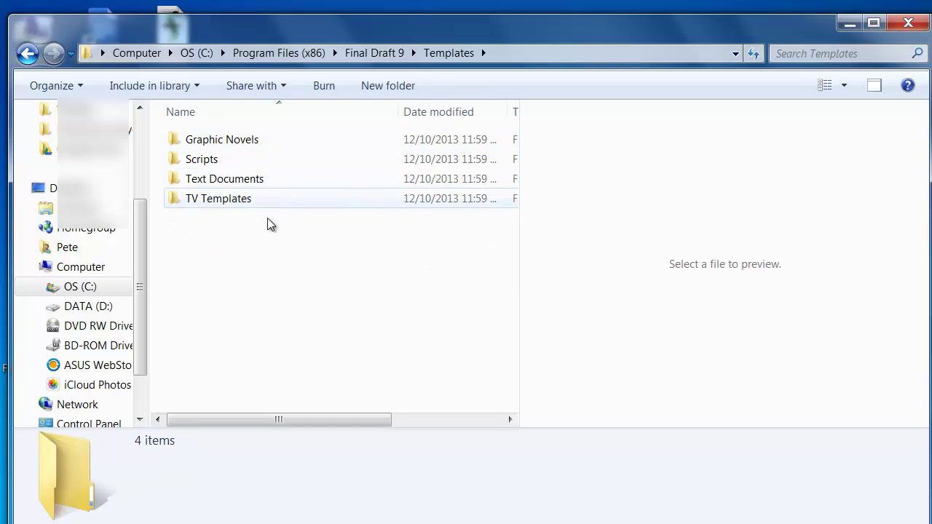
pyautogui.doubleClick(198, 160)
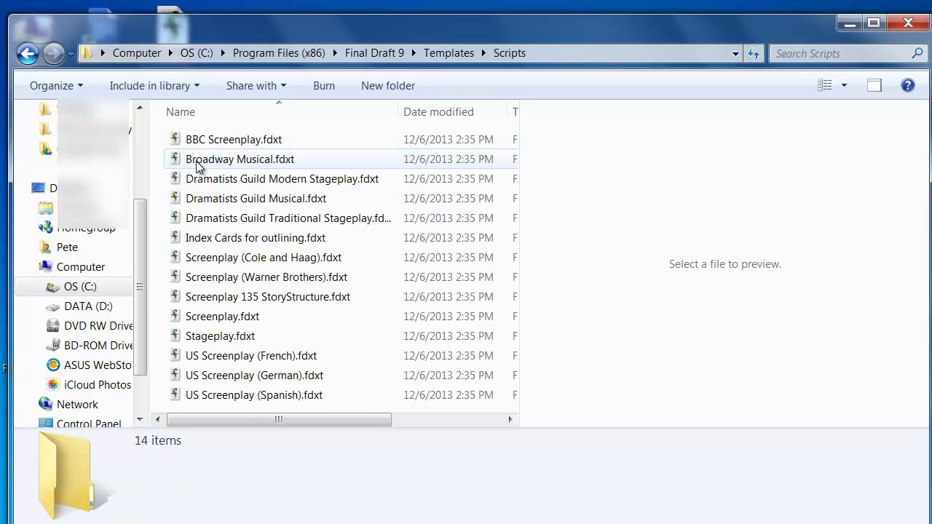
# Paste Video Farmland.fdxt into the Scripts folder, granting administrator permission to copy
pyautogui.rightClick(350, 160)
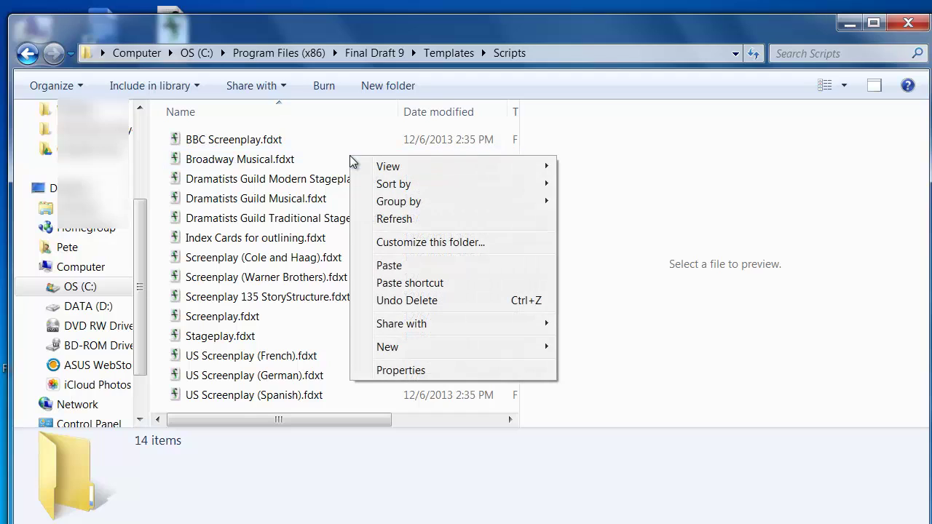
pyautogui.click(388, 267)
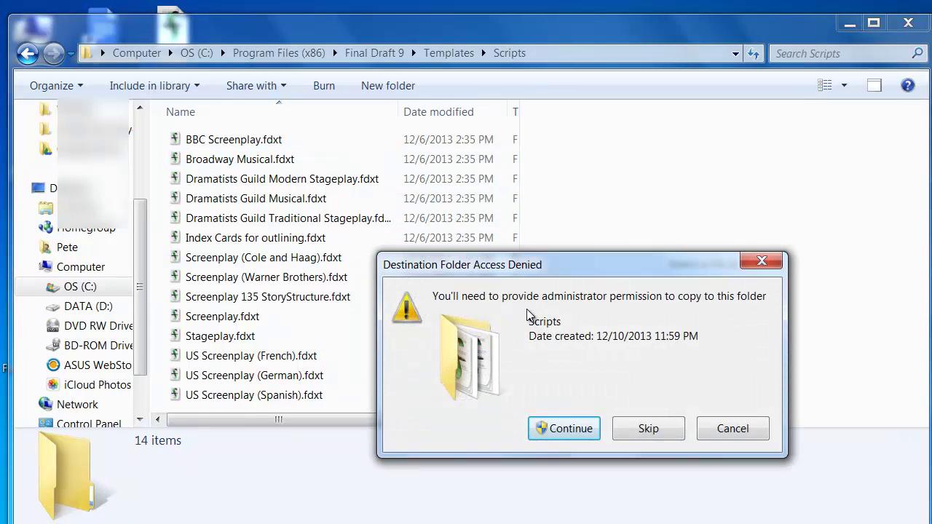
pyautogui.click(573, 429)
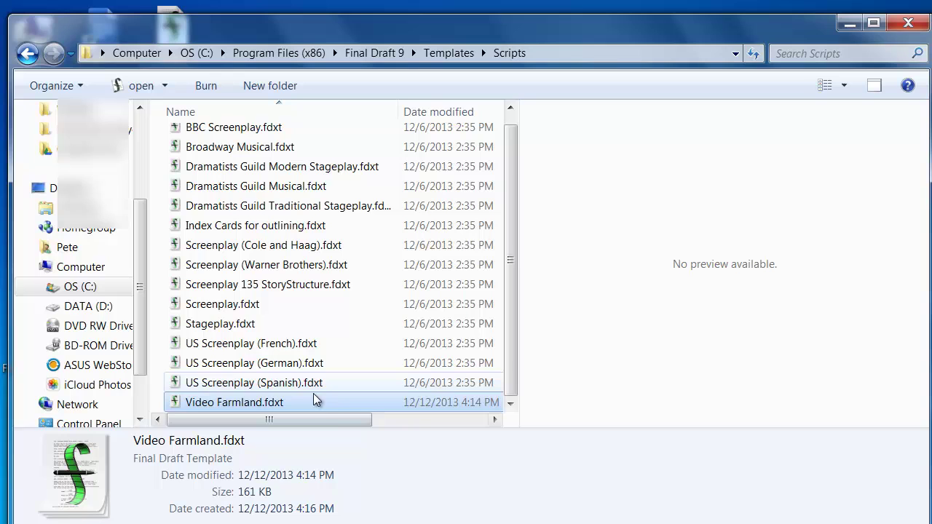
# Close Explorer and the template file, then create a new script from the Video Farmland template
pyautogui.click(907, 27)
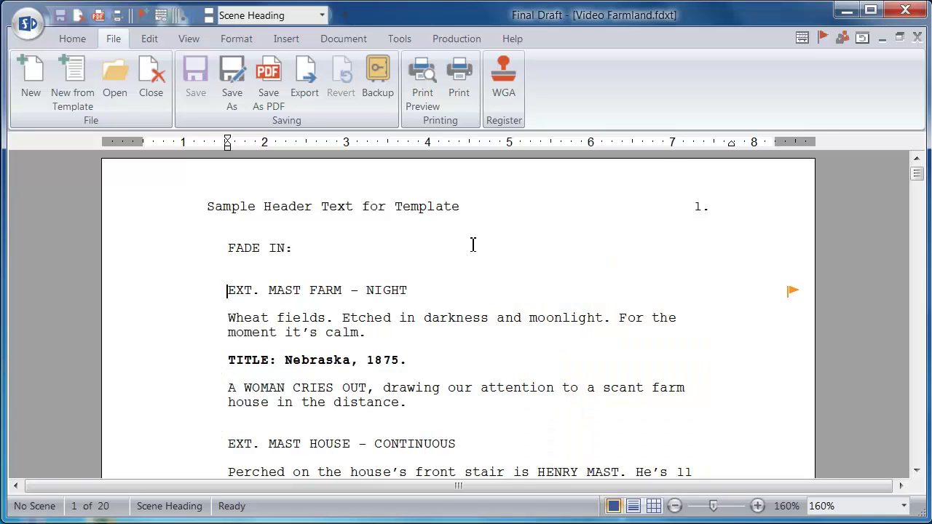
pyautogui.click(900, 12)
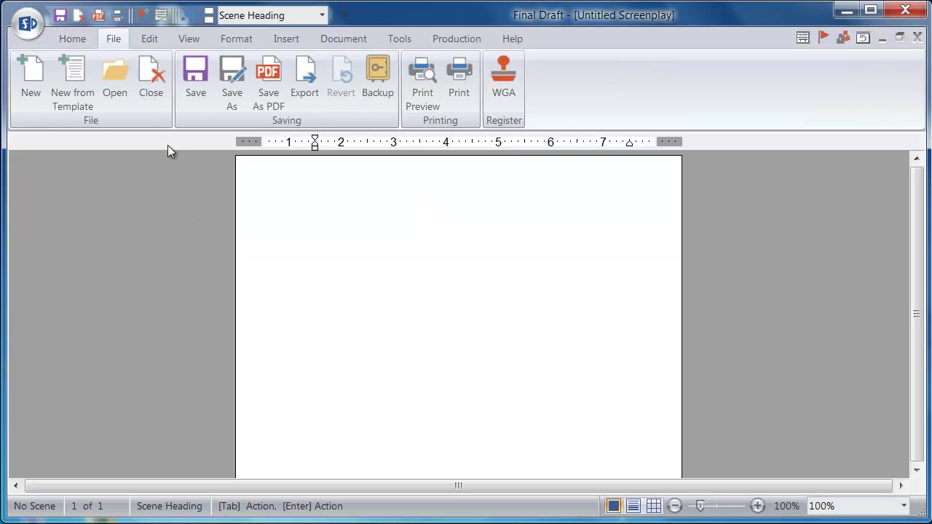
pyautogui.click(70, 79)
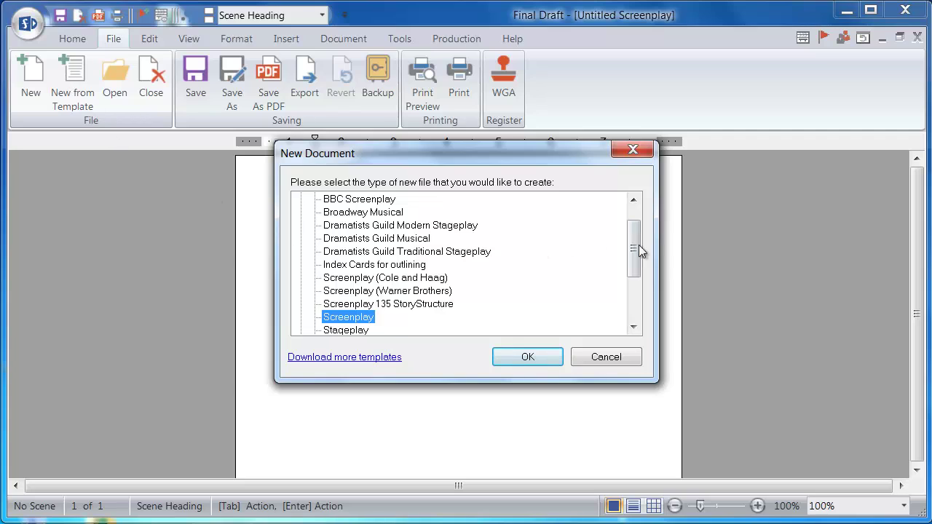
pyautogui.moveTo(636, 230); pyautogui.dragTo(636, 270)
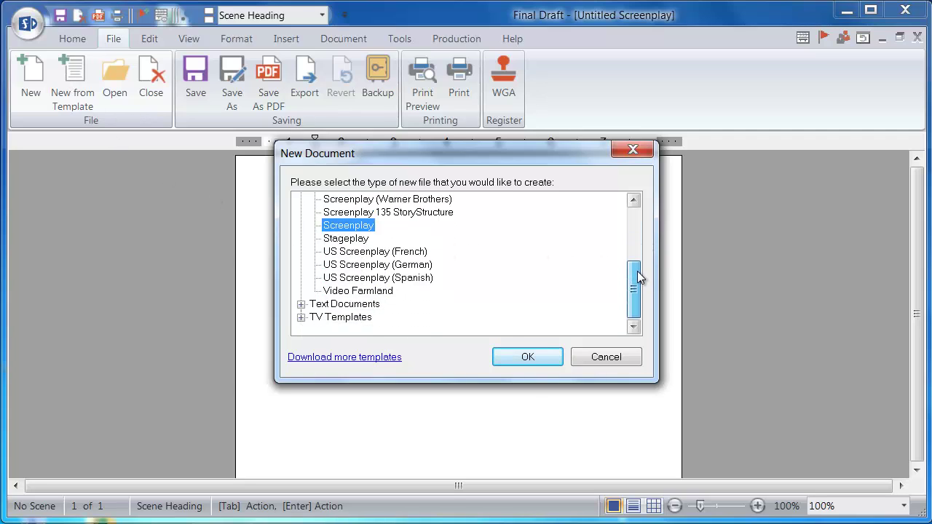
pyautogui.click(374, 293)
pyautogui.doubleClick(373, 292)
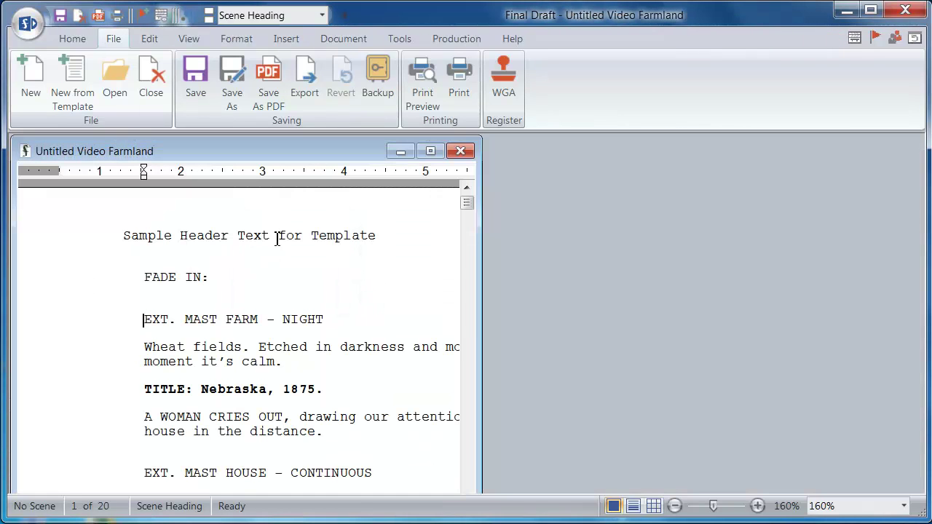
# Maximize the script, add the line 'More action.' after the first action paragraph, and save
pyautogui.click(430, 151)
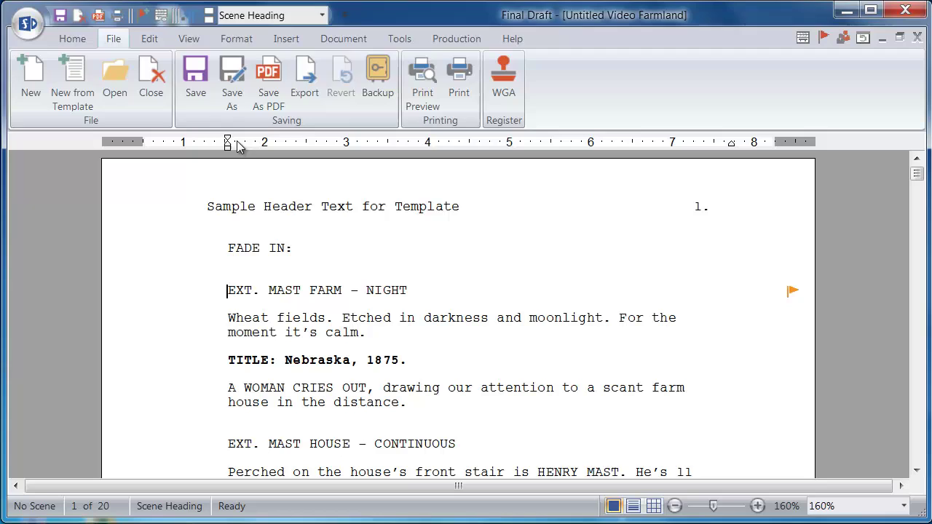
pyautogui.click(385, 332)
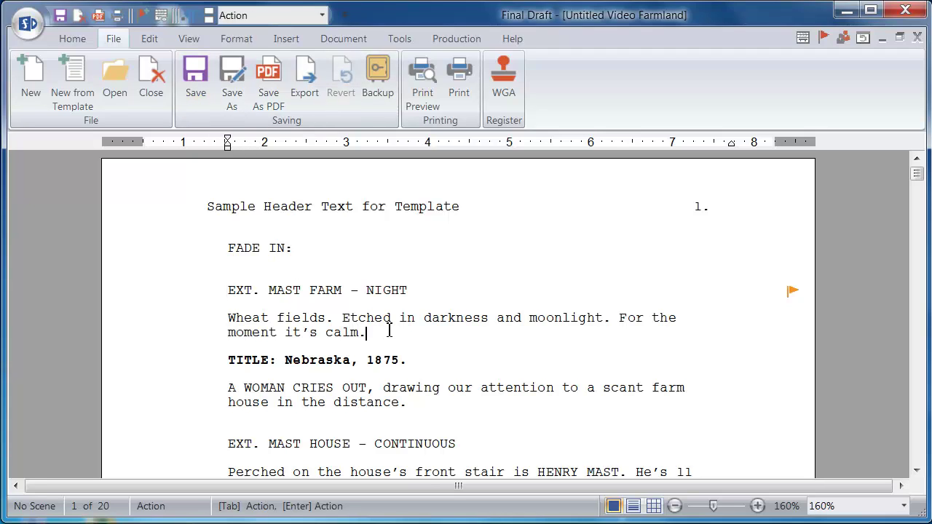
pyautogui.press('Return')
pyautogui.write('More action.')
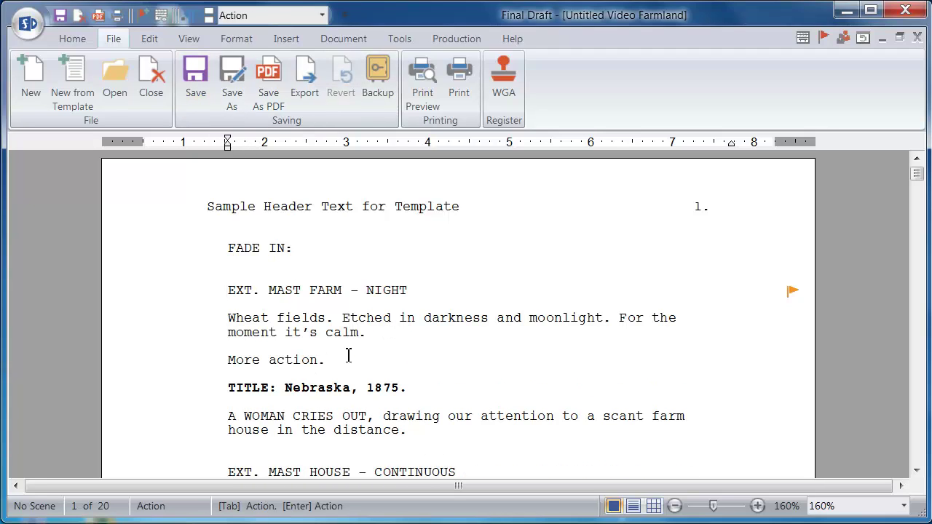
pyautogui.click(204, 73)
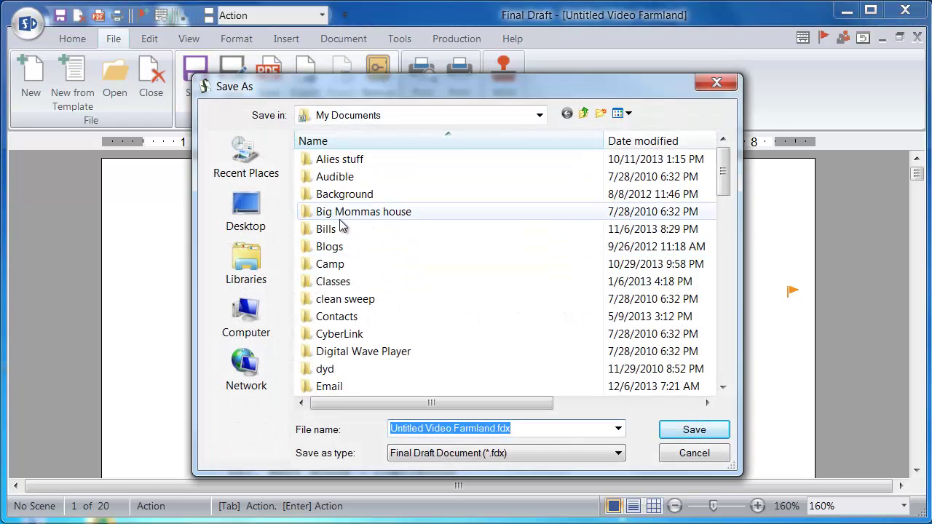
# Save the script to the Desktop with 'Untitled Video' replaced by 'New From Template -', giving 'New From Template - Farmland.fdx'
pyautogui.click(246, 211)
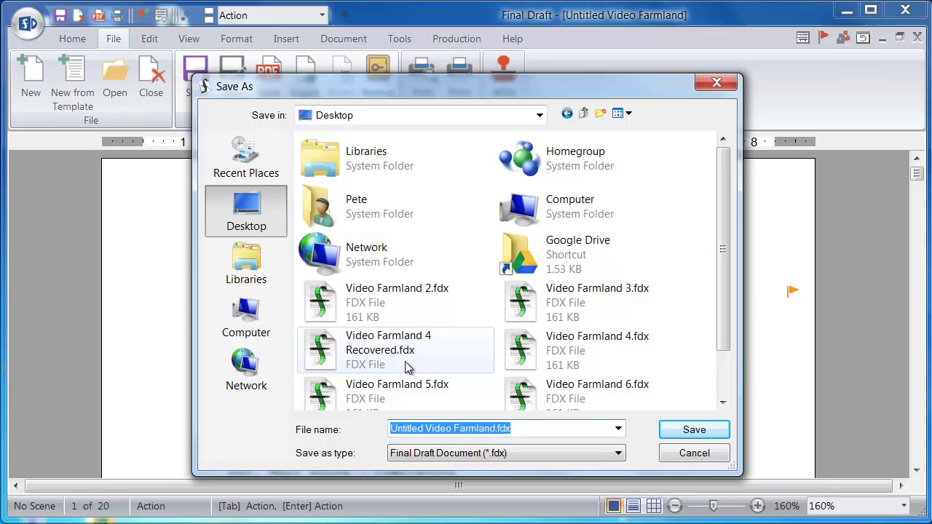
pyautogui.click(450, 428)
pyautogui.doubleClick(440, 428)
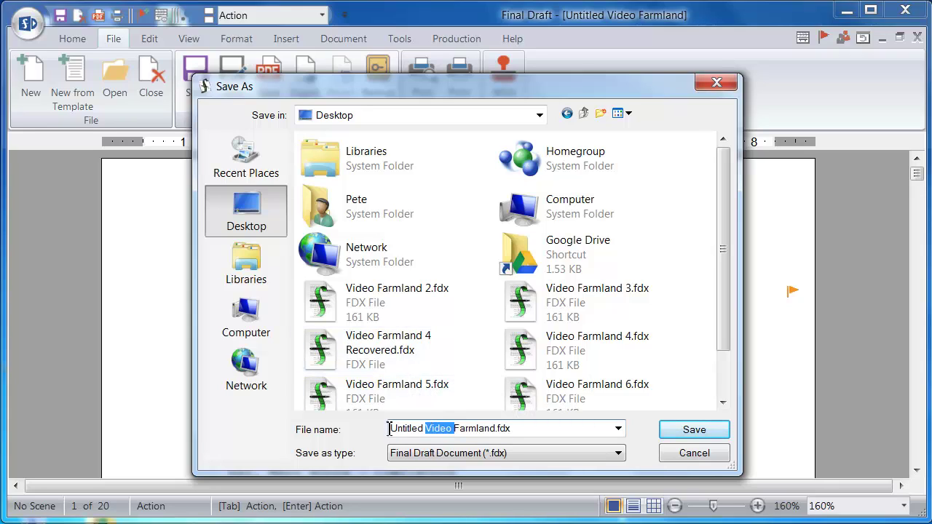
pyautogui.keyDown('shift'); pyautogui.click(389, 428); pyautogui.keyUp('shift')
pyautogui.write('New From Template -')
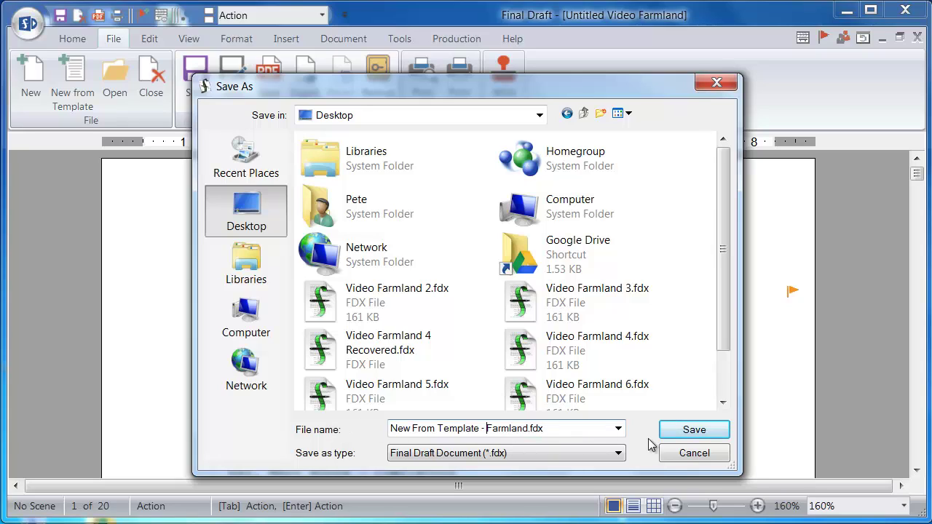
pyautogui.click(684, 431)
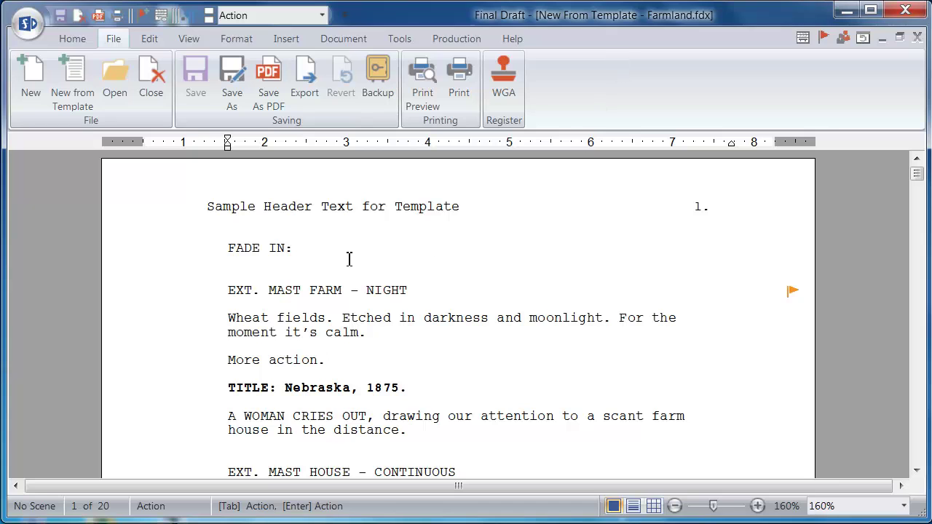
# Open another new script from the Video Farmland template and maximize its window
pyautogui.click(79, 87)
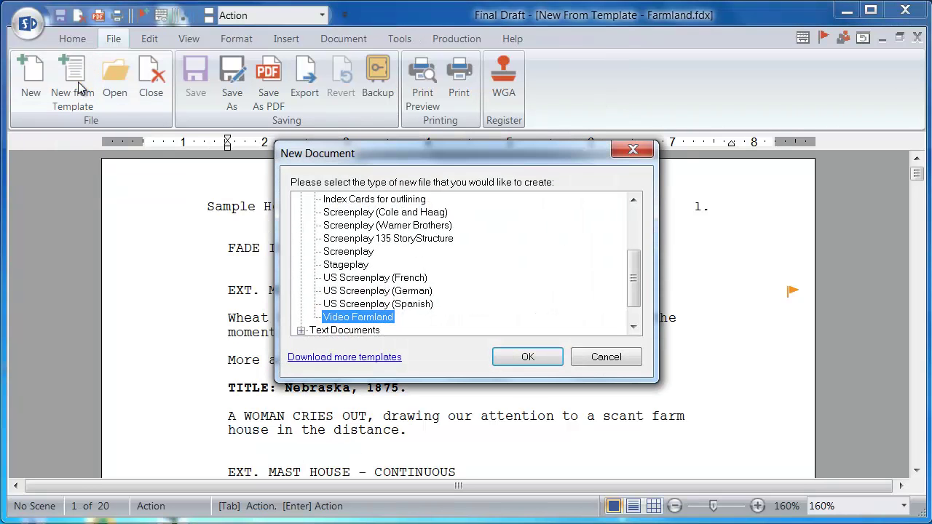
pyautogui.doubleClick(374, 319)
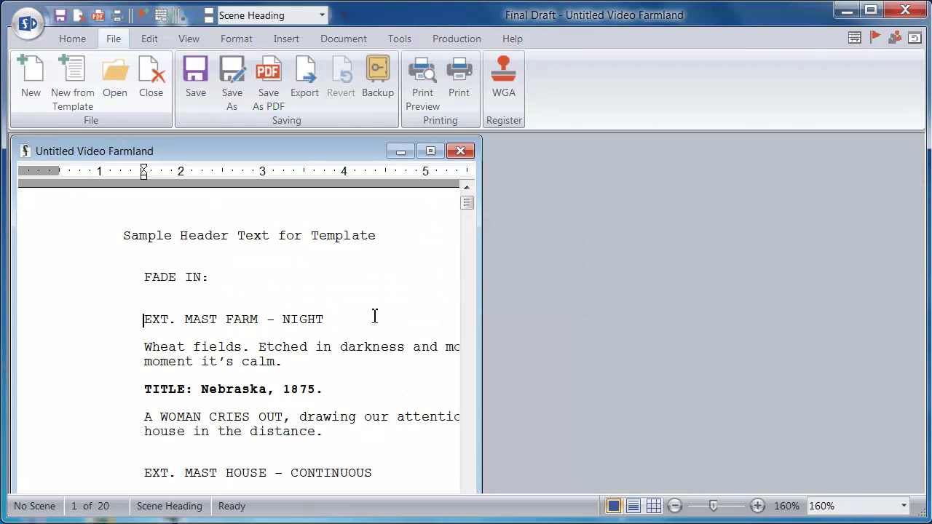
pyautogui.click(430, 150)
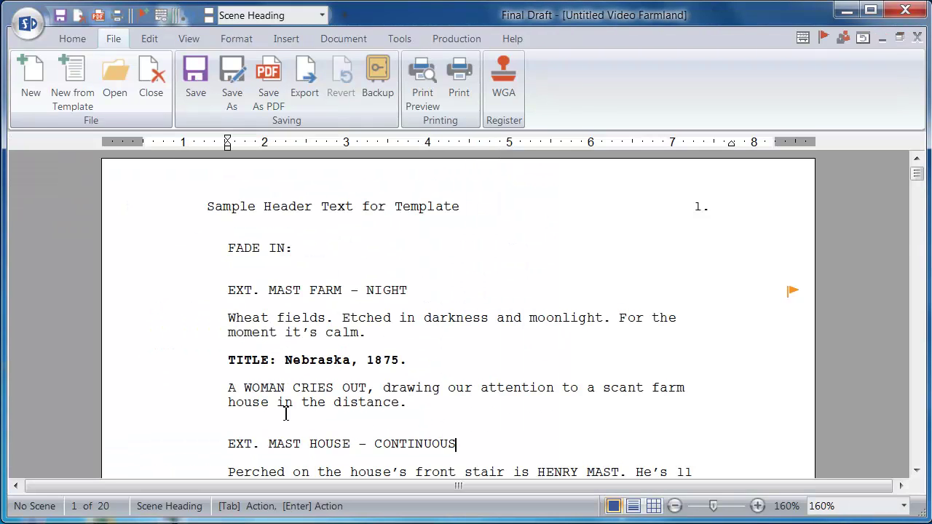